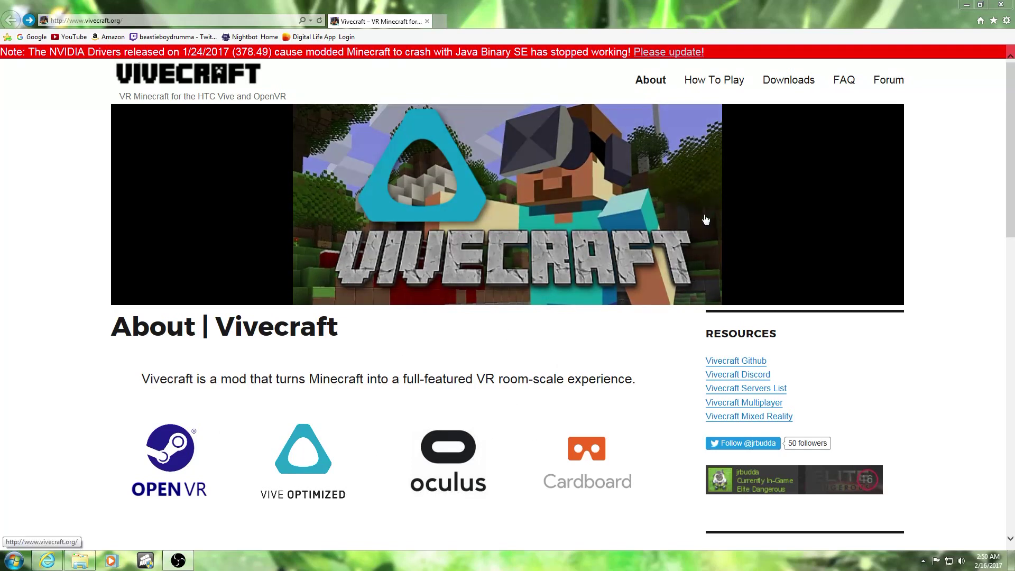
# Open the Vivecraft Downloads page and follow the 1.11.x installer link in the installation instructions for 1.11/1.11.2.
pyautogui.click(780, 85)
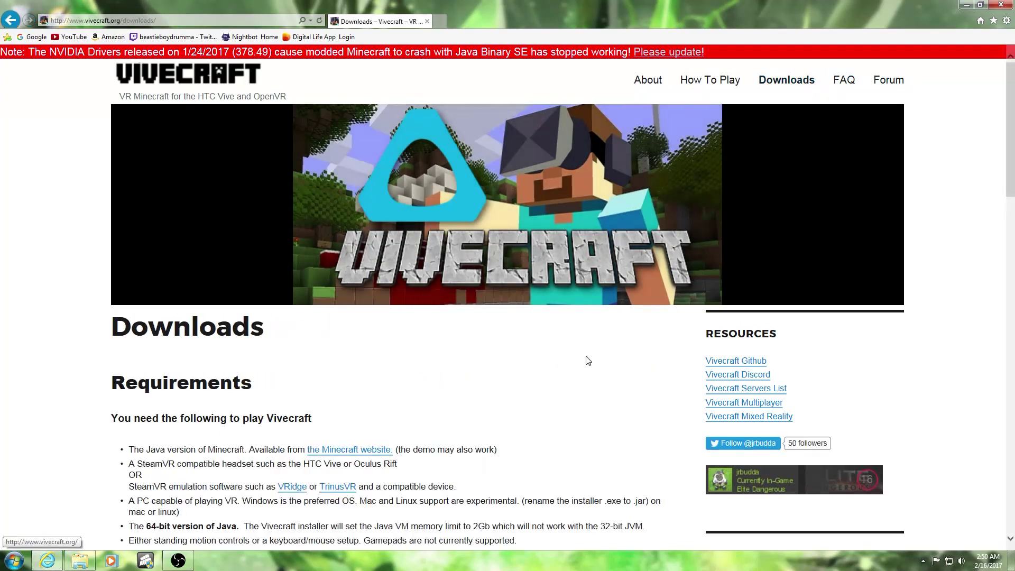
pyautogui.scroll(-3, 489, 376)
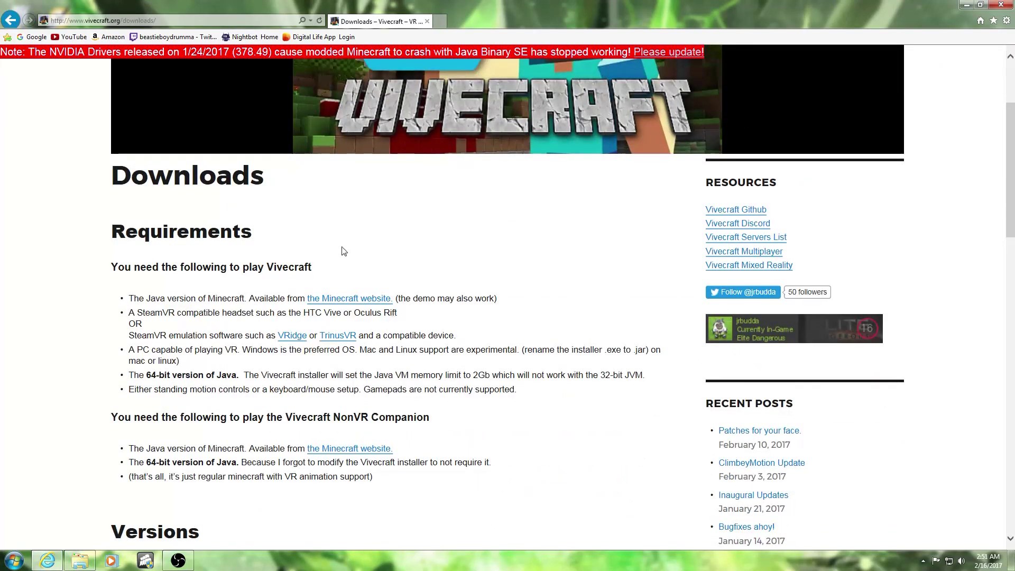
pyautogui.scroll(-2, 370, 233)
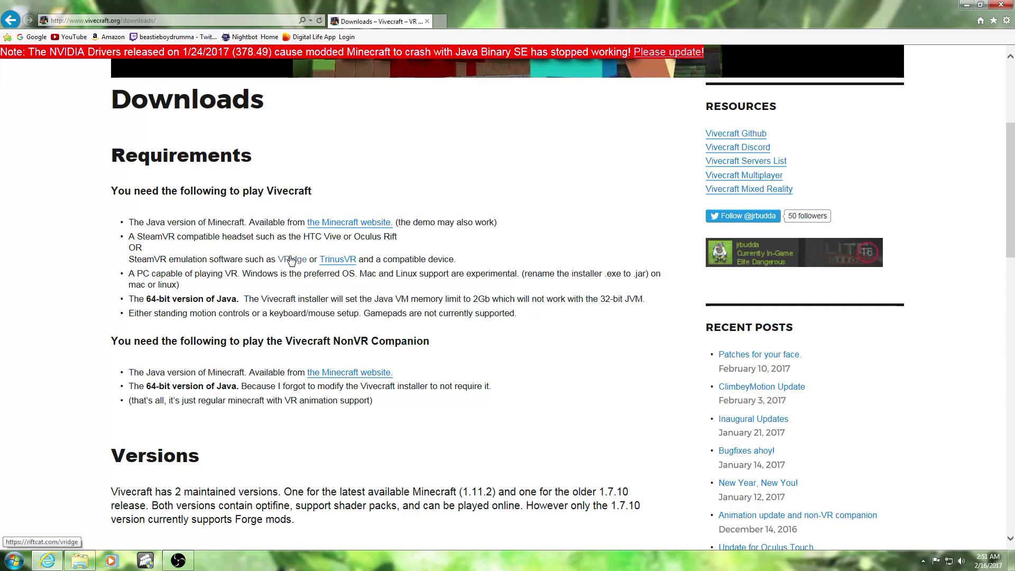
pyautogui.scroll(-7, 442, 288)
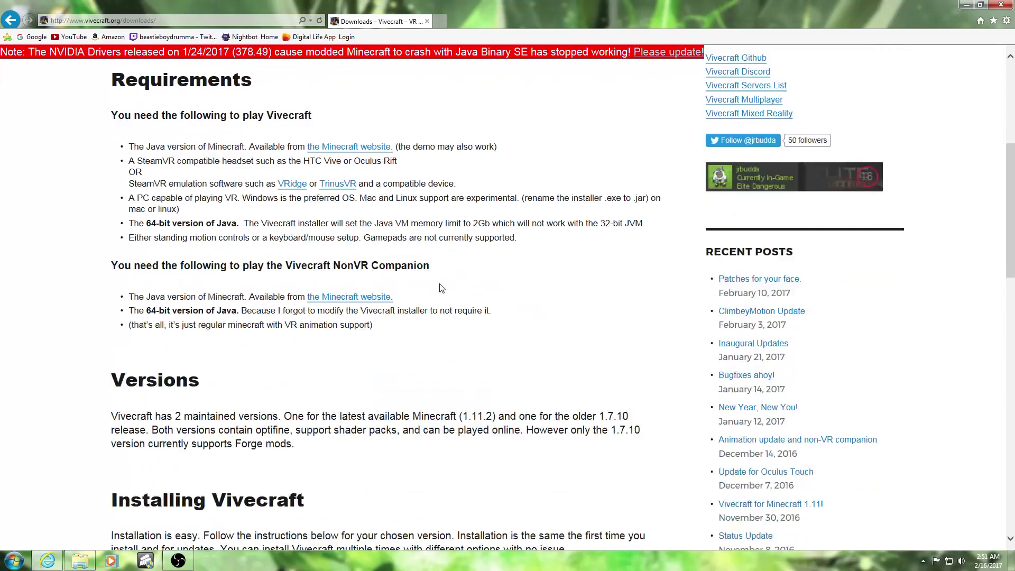
pyautogui.scroll(-4, 442, 288)
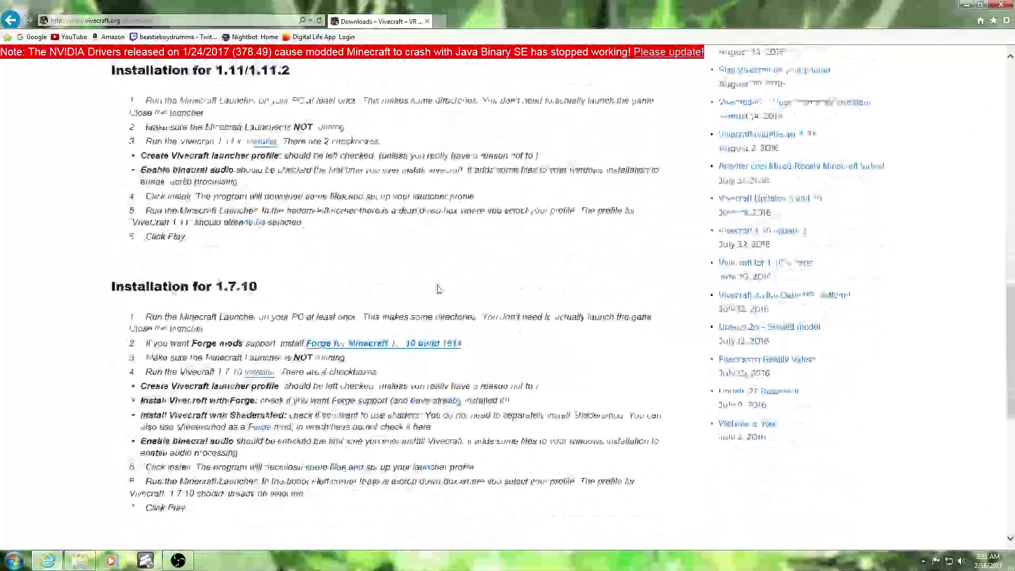
pyautogui.scroll(2, 286, 271)
pyautogui.scroll(1, 288, 269)
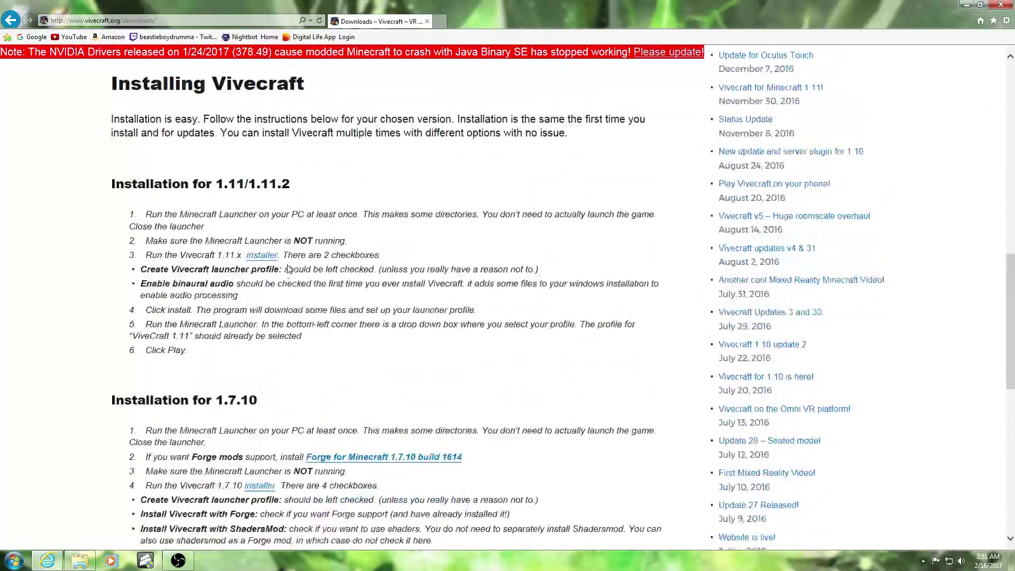
pyautogui.scroll(-5, 249, 312)
pyautogui.scroll(4, 208, 357)
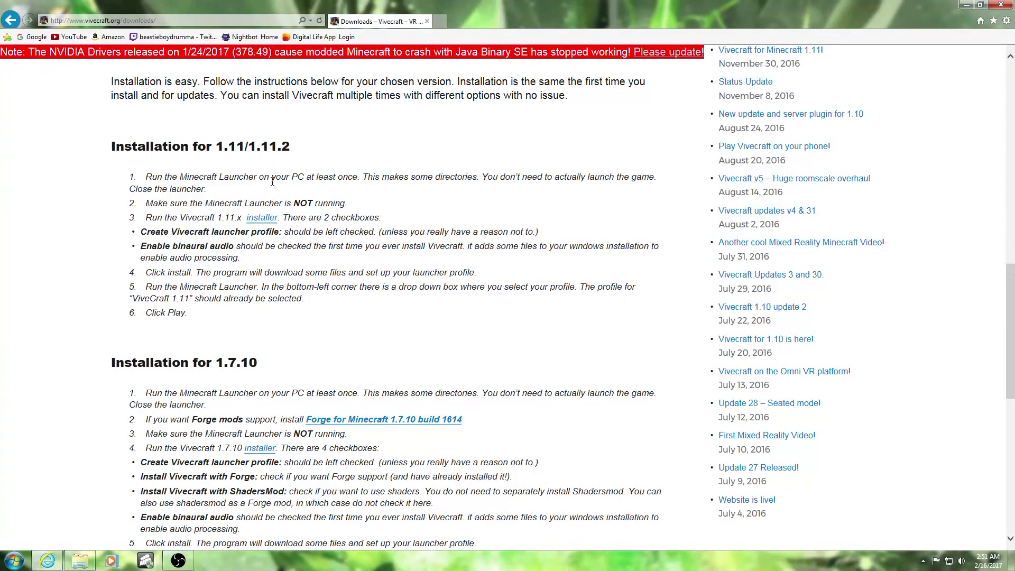
pyautogui.scroll(1, 273, 181)
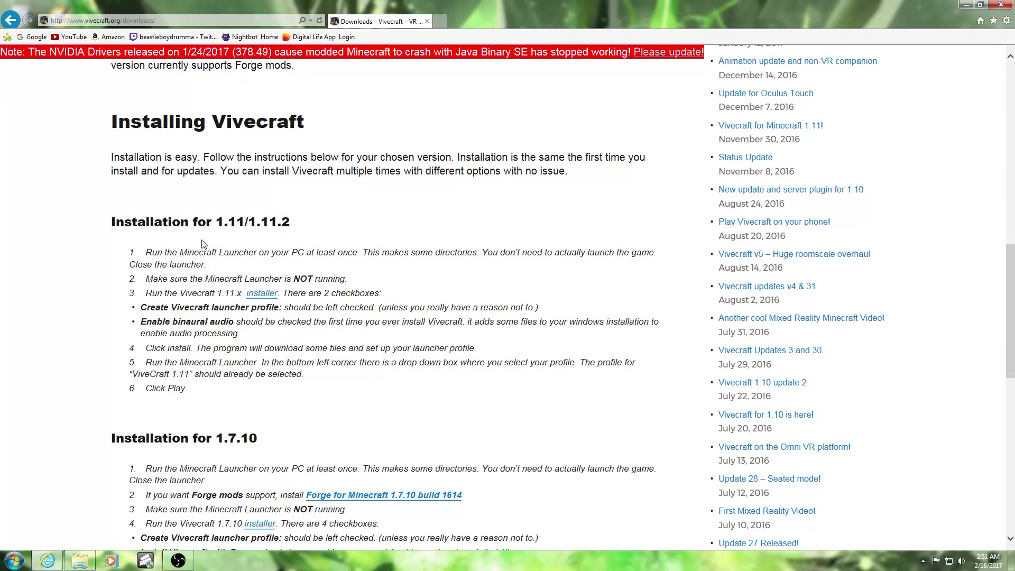
pyautogui.click(261, 294)
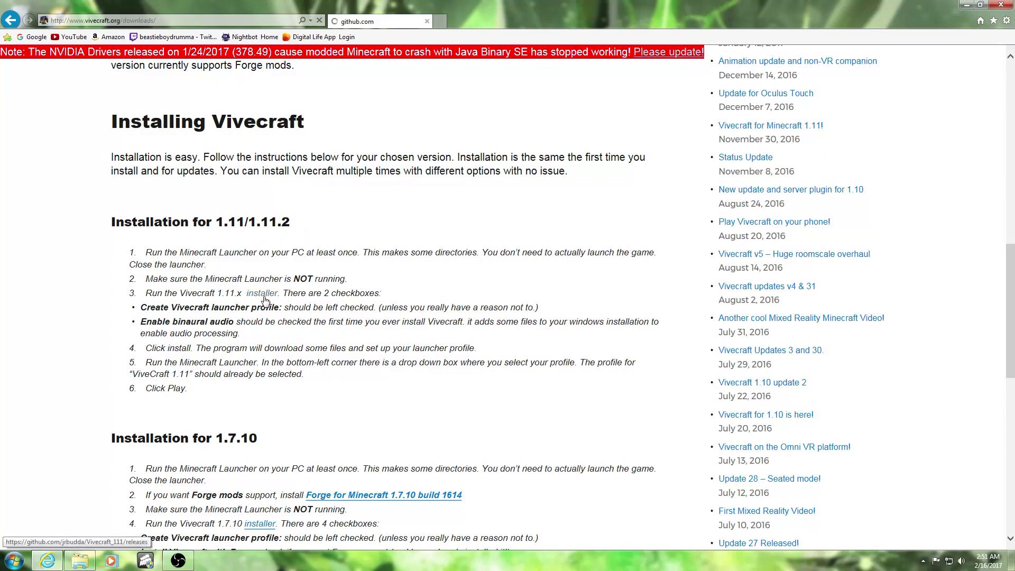
# Examine the release notes and download files of the Vivecraft 1.11.2 v7 release.
pyautogui.scroll(-6, 656, 295)
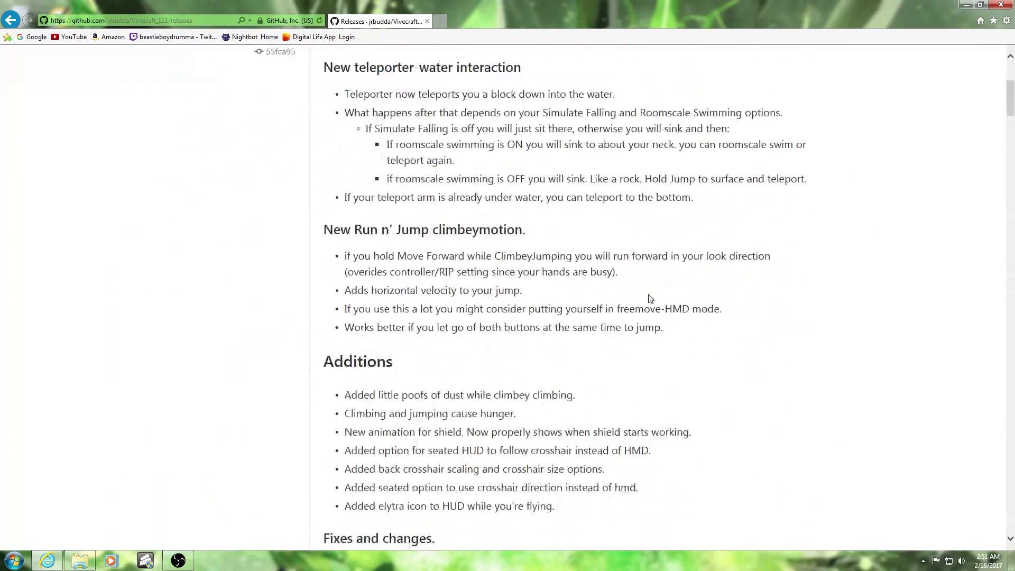
pyautogui.scroll(5, 648, 295)
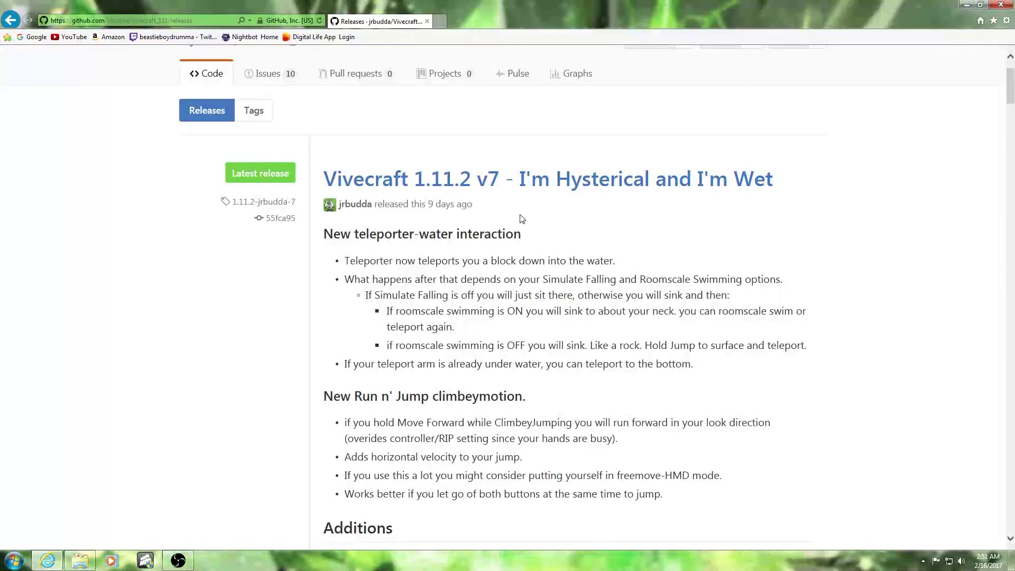
pyautogui.scroll(-3, 516, 221)
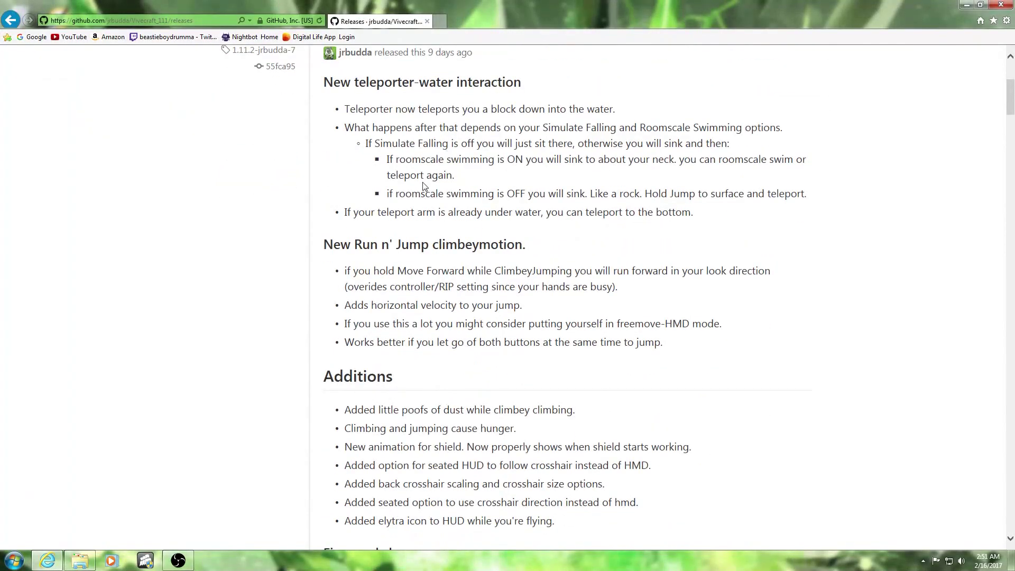
pyautogui.scroll(-13, 423, 236)
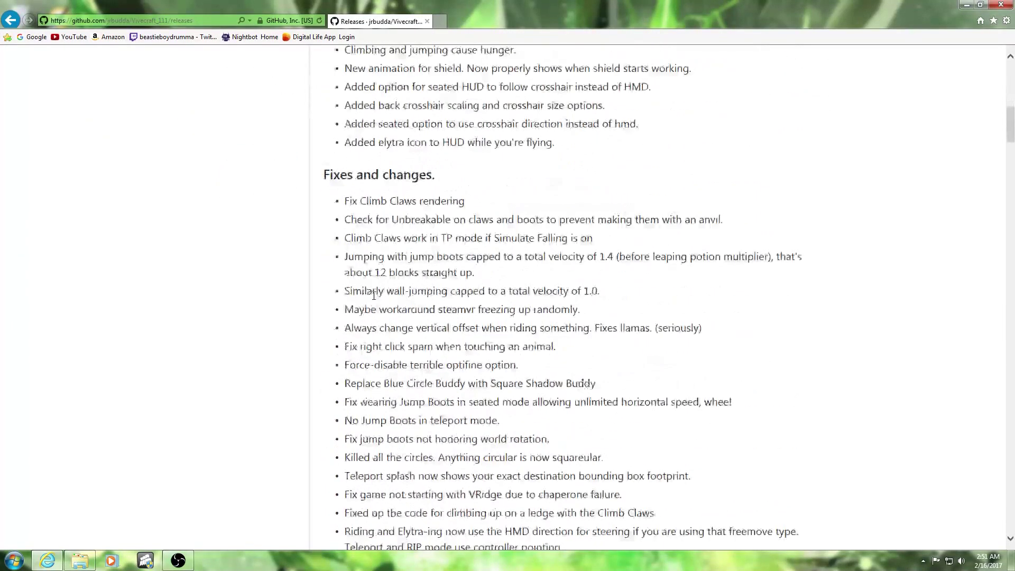
pyautogui.scroll(-2, 379, 290)
pyautogui.scroll(-5, 461, 283)
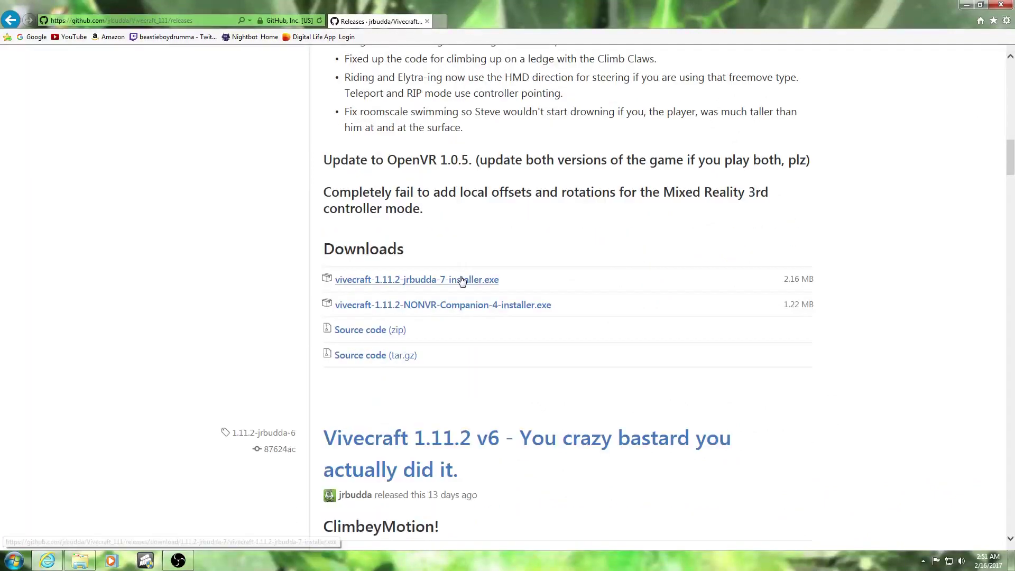
pyautogui.scroll(-3, 458, 286)
pyautogui.scroll(3, 458, 288)
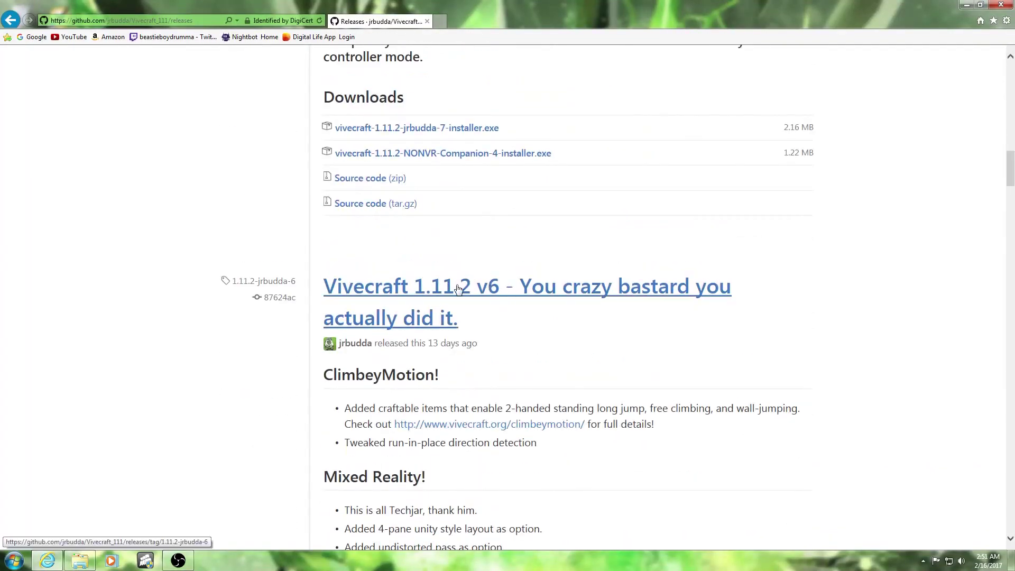
pyautogui.scroll(-2, 466, 288)
pyautogui.scroll(15, 443, 312)
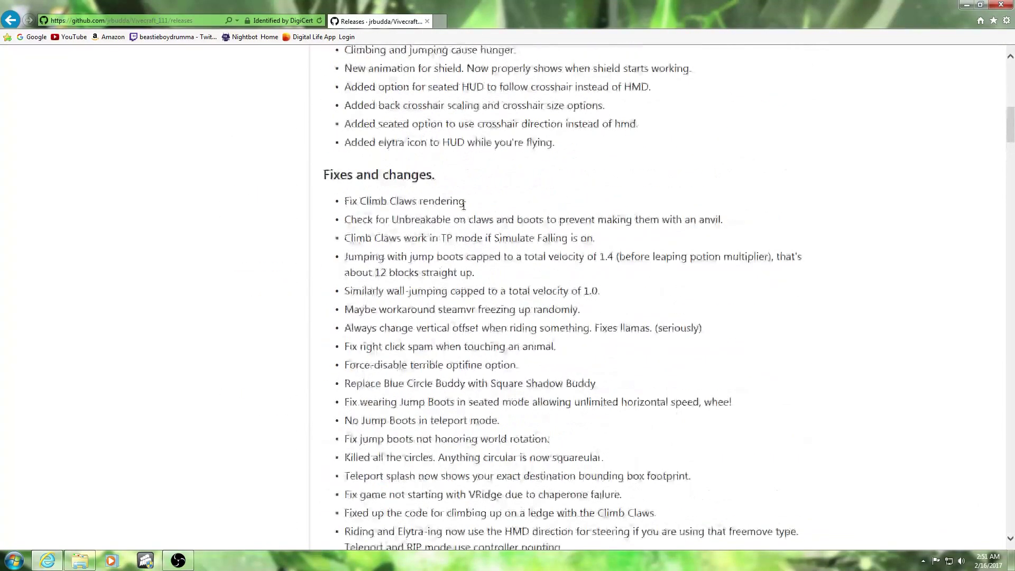
pyautogui.scroll(7, 445, 203)
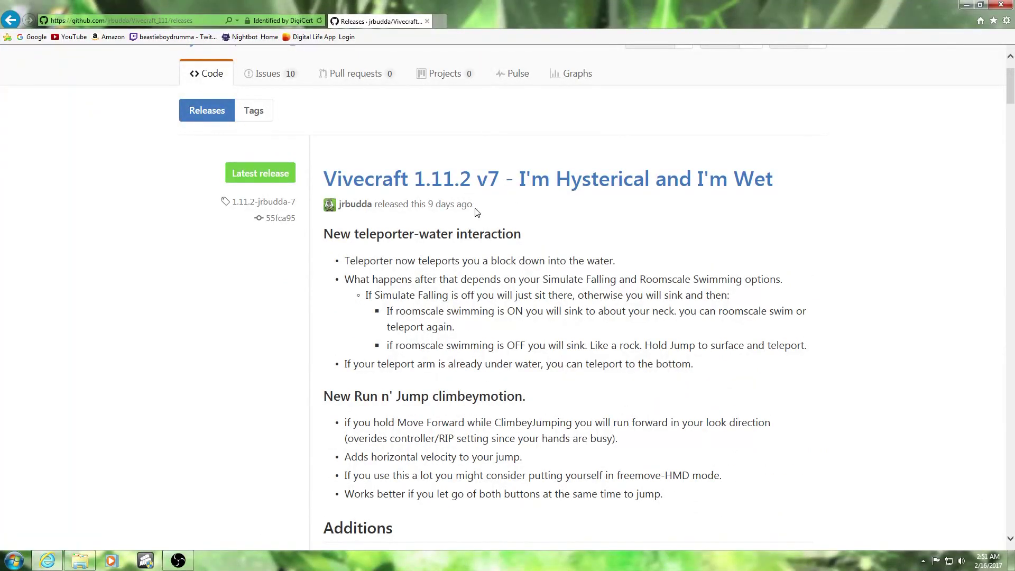
# Request the download of vivecraft-1.11.2-jrbudda-7-installer.exe from the Vivecraft 1.11.2 v7 release.
pyautogui.scroll(-3, 519, 286)
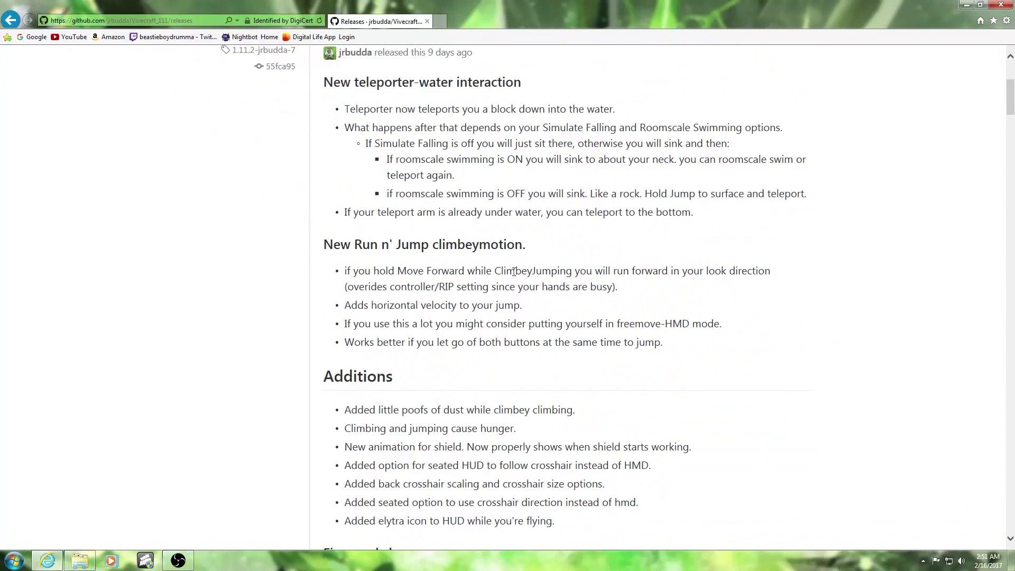
pyautogui.scroll(-9, 511, 271)
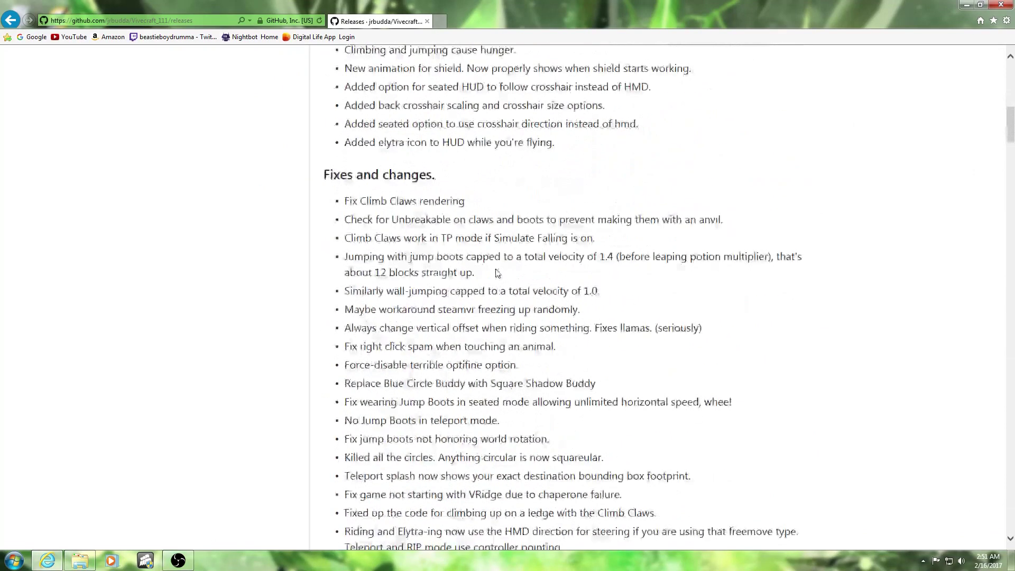
pyautogui.scroll(-3, 496, 270)
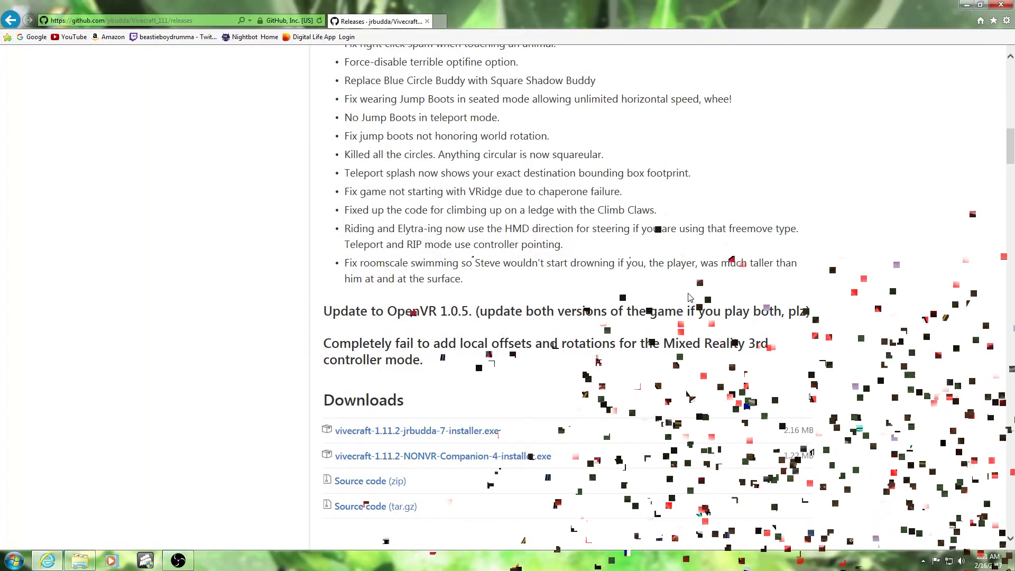
pyautogui.scroll(-2, 689, 297)
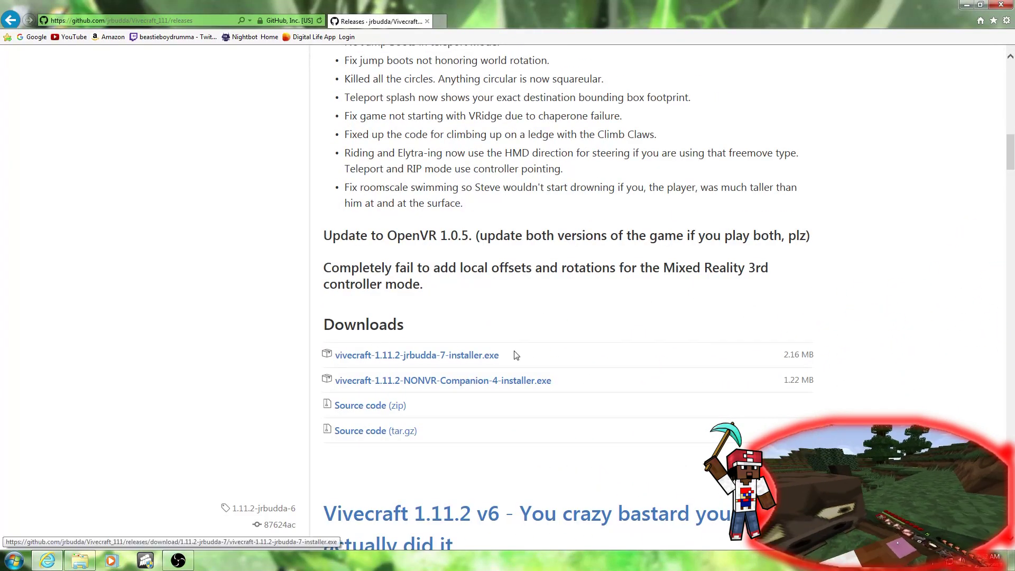
pyautogui.click(442, 361)
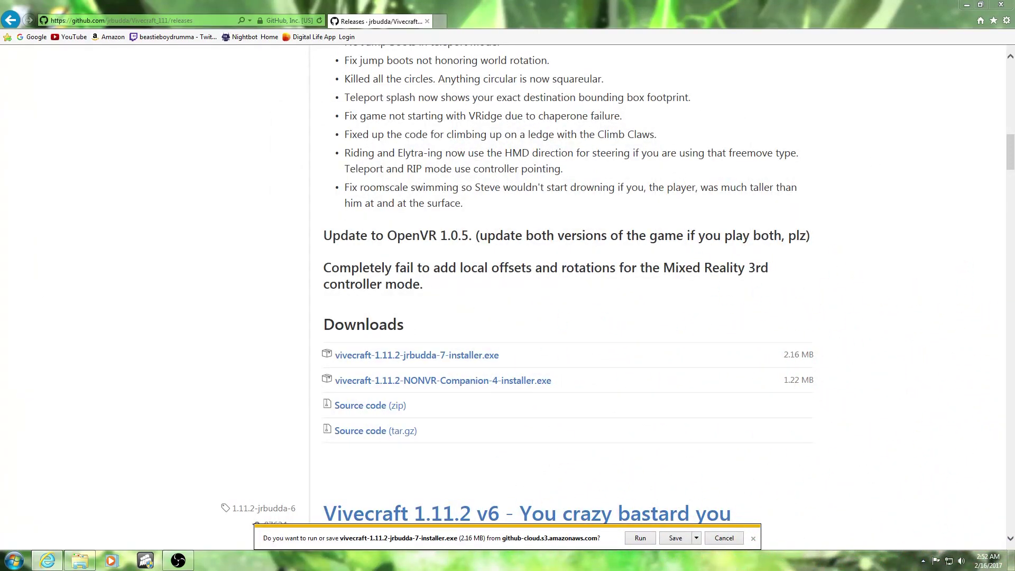
# Run vivecraft-1.11.2-jrbudda-7-working-3-installer from the Downloads folder to examine its install options, and close it without installing.
pyautogui.click(79, 561)
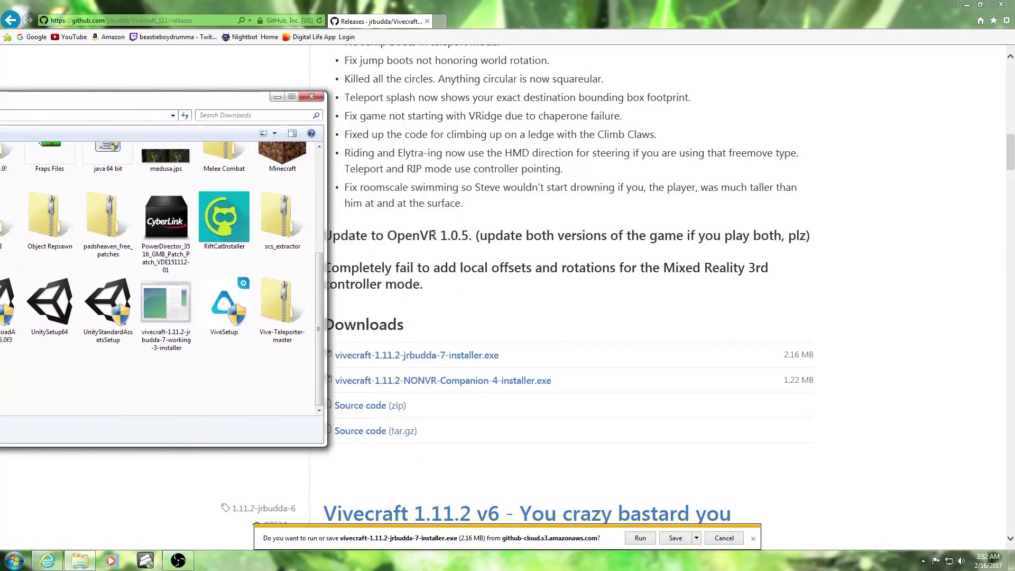
pyautogui.doubleClick(169, 316)
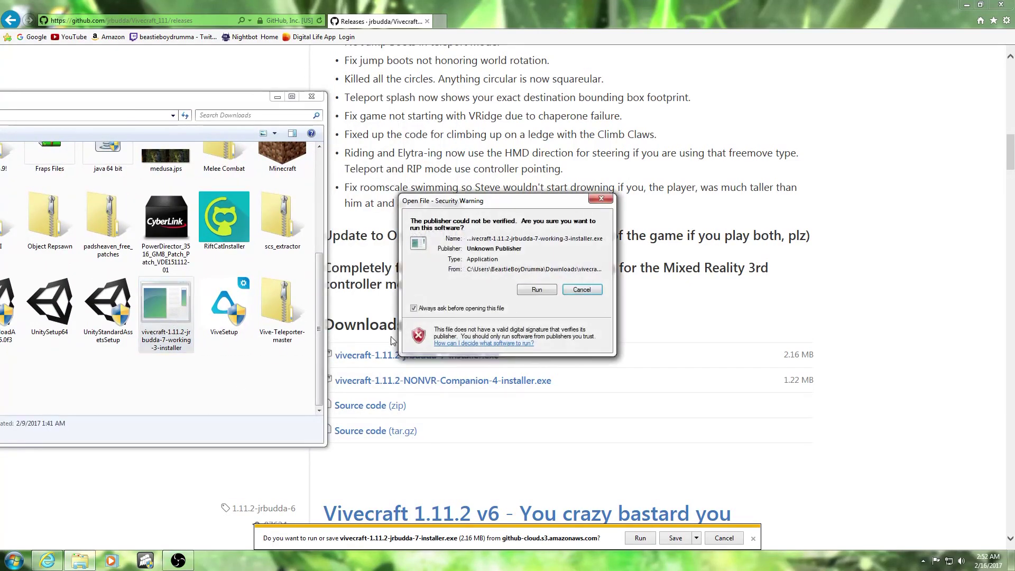
pyautogui.click(537, 289)
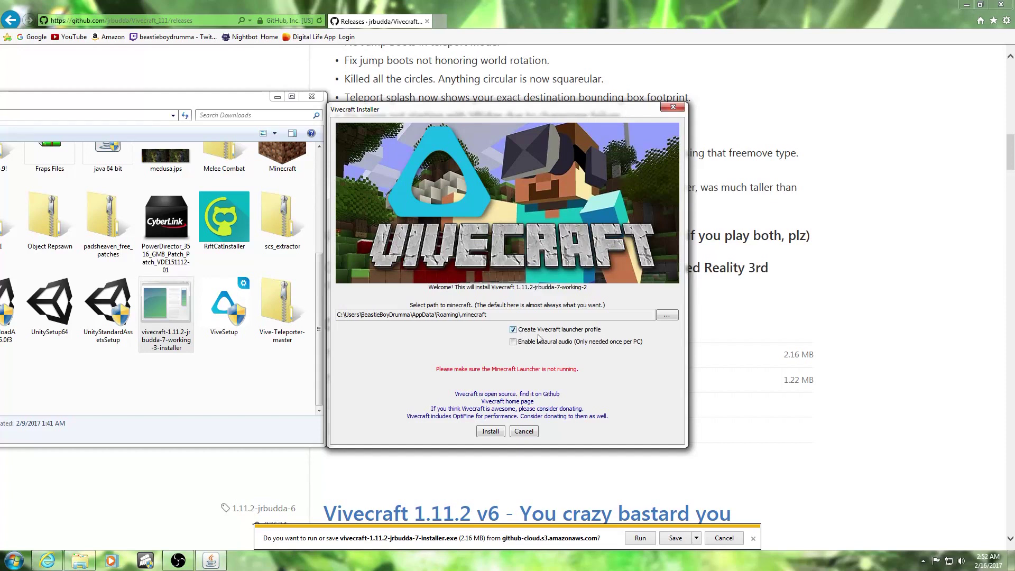
pyautogui.click(514, 342)
pyautogui.click(672, 109)
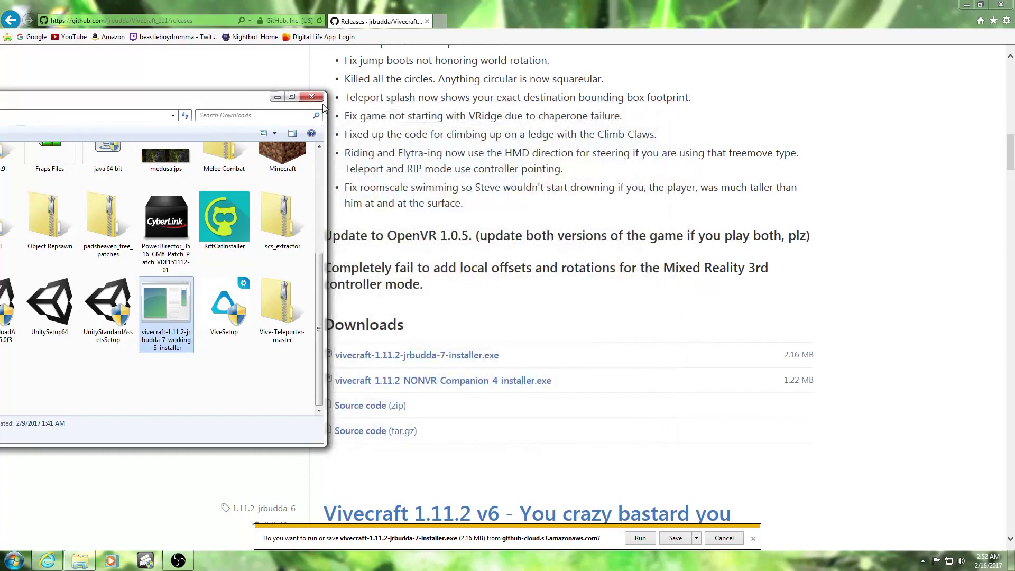
pyautogui.click(312, 97)
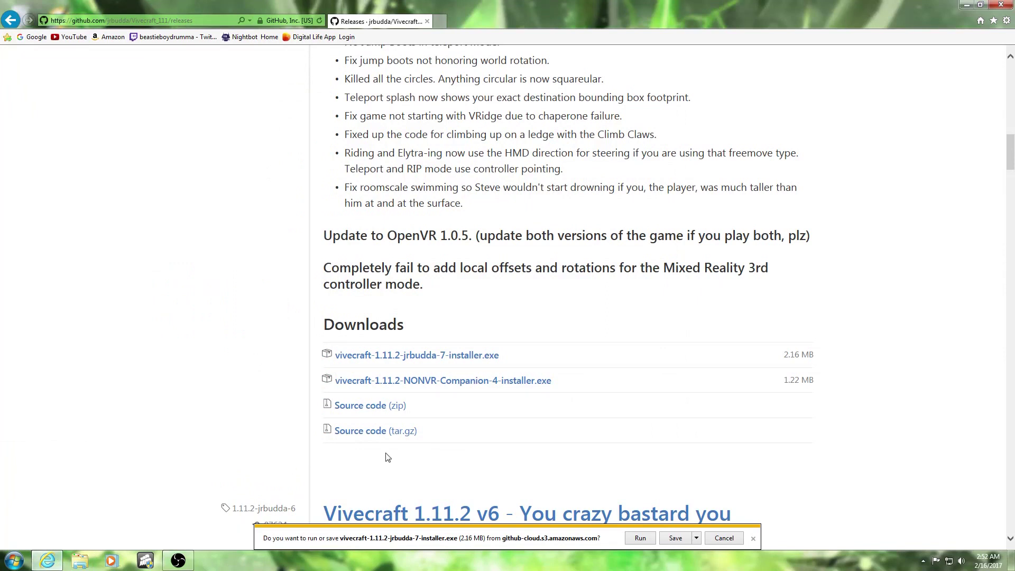
# Open the Minecraft Launcher and start the game with the ViveCraft 1.11.2 profile.
pyautogui.click(14, 561)
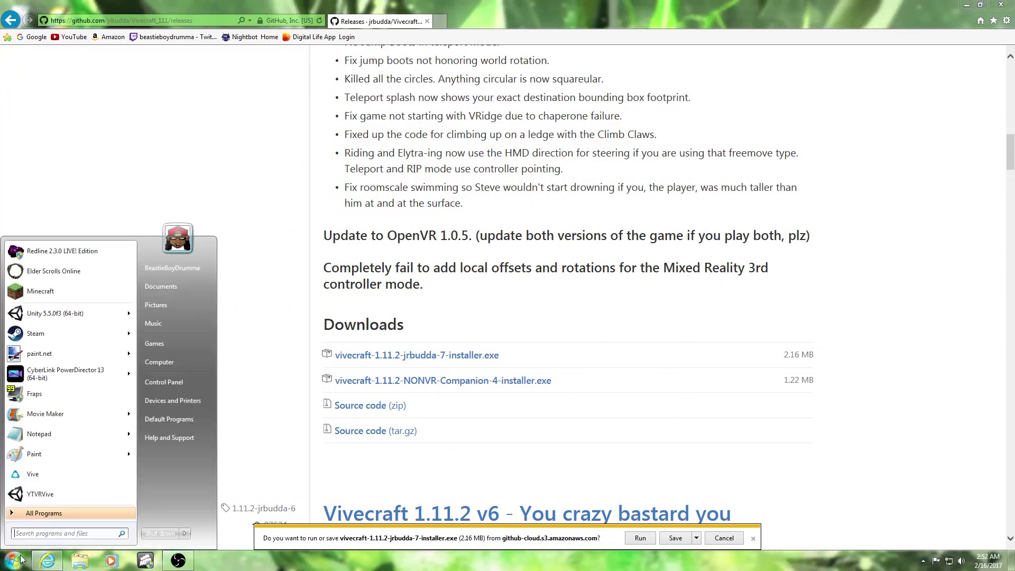
pyautogui.click(333, 313)
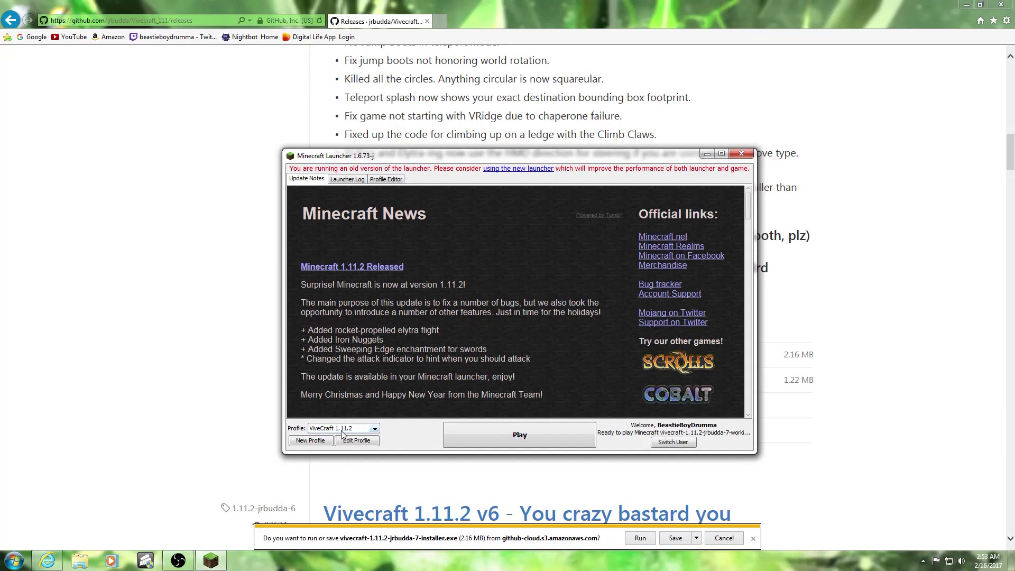
pyautogui.click(495, 443)
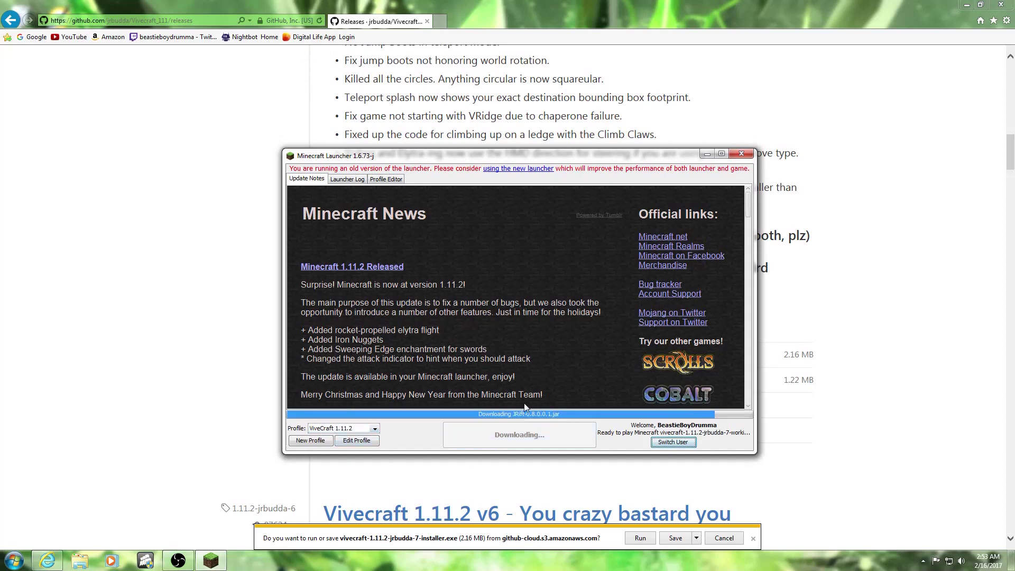